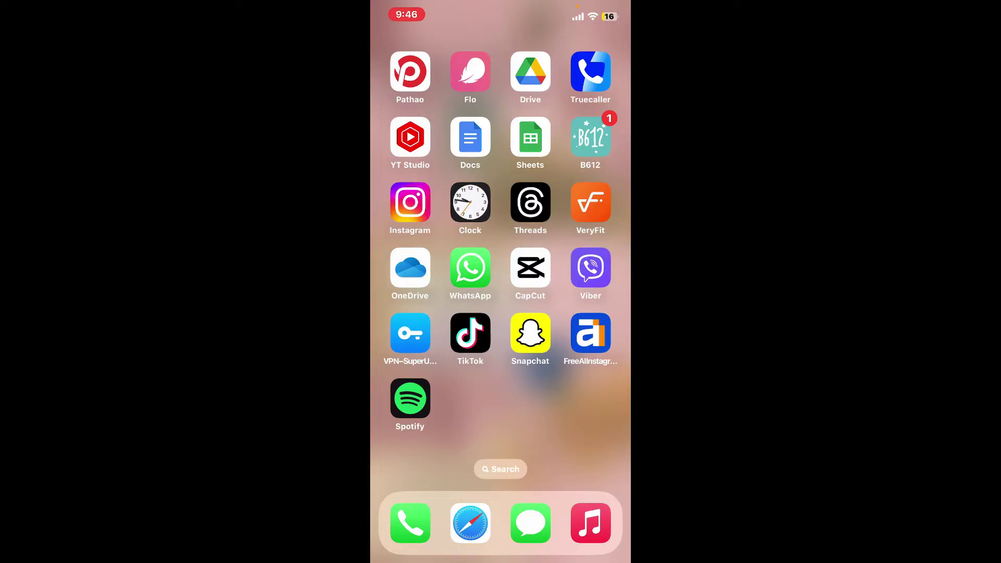
Swipe back to the Home Screen page showing the Snapseed icon.
left_click_drag(407, 439, 595, 438)
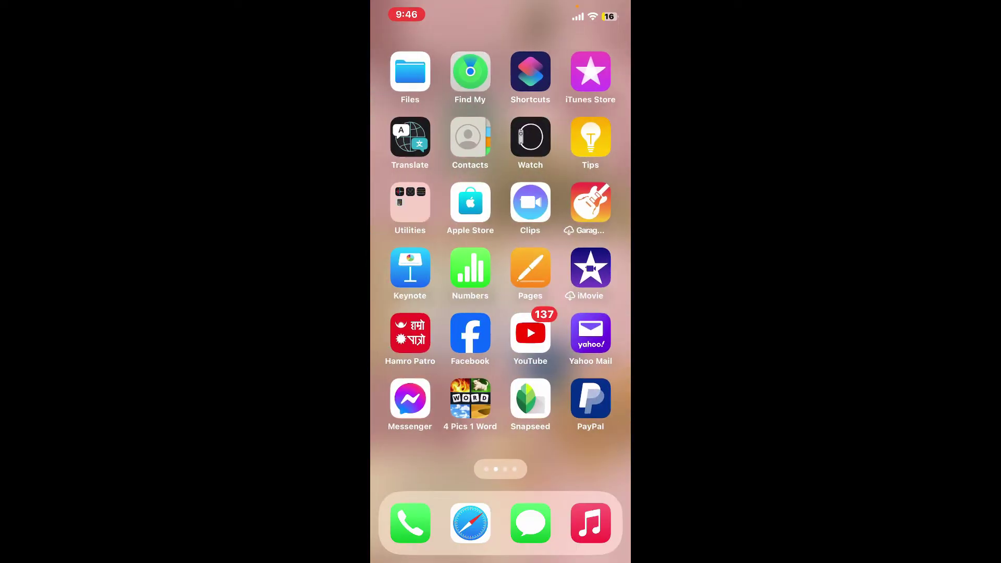
Launch Snapseed, load the woman-at-the-railing photo, and bring up the tools list.
left_click(531, 401)
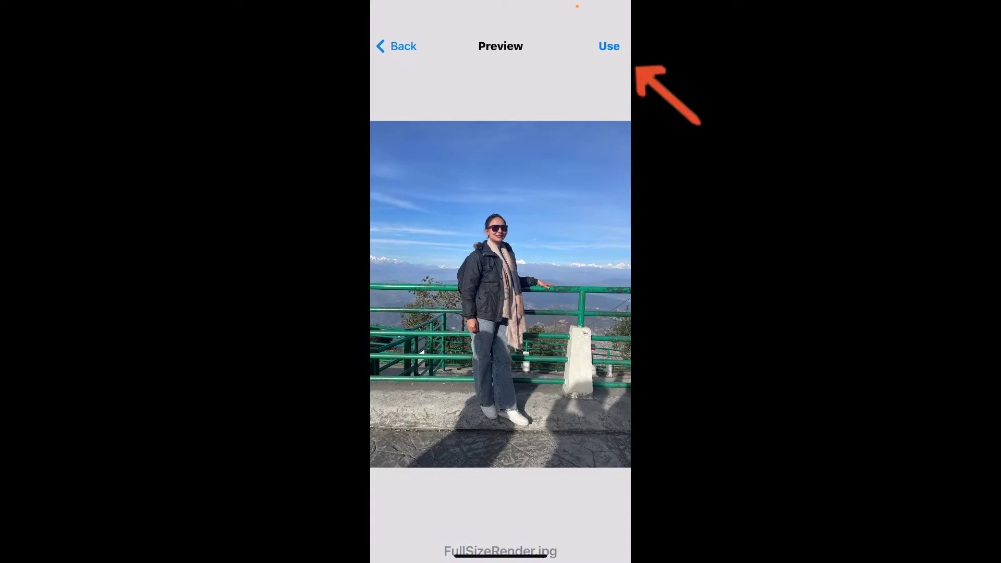
left_click(609, 45)
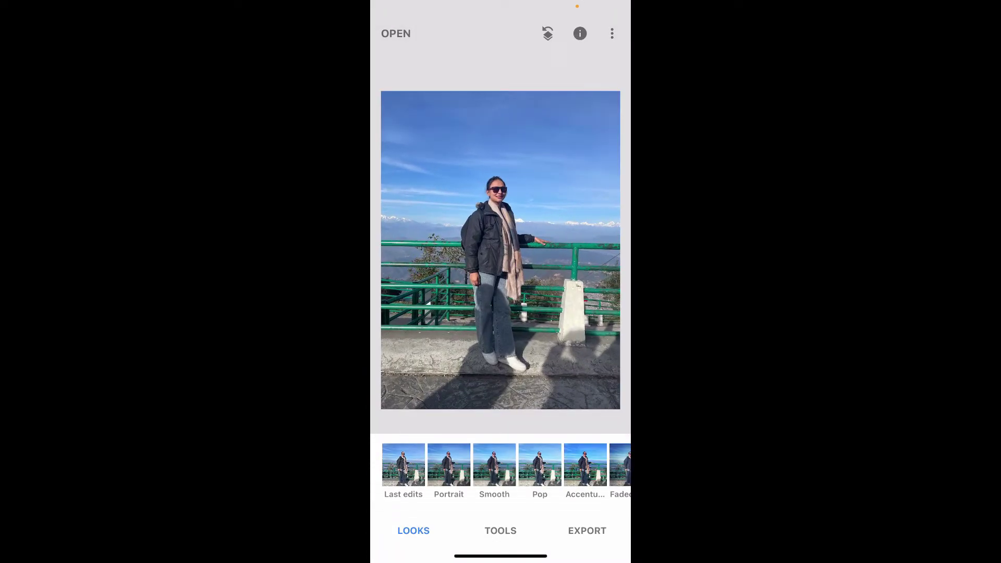
left_click(501, 531)
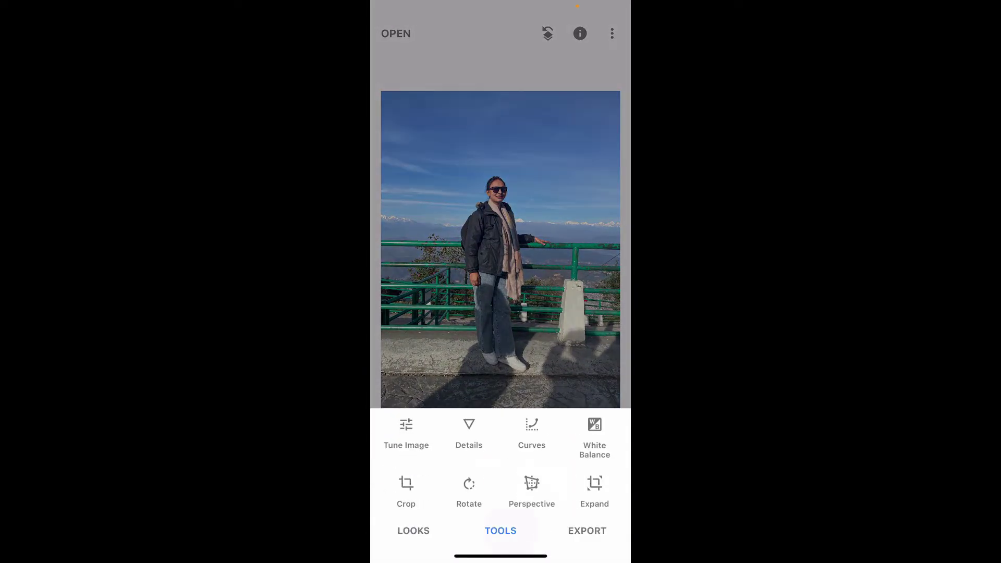
scroll(500, 352, "down", 3)
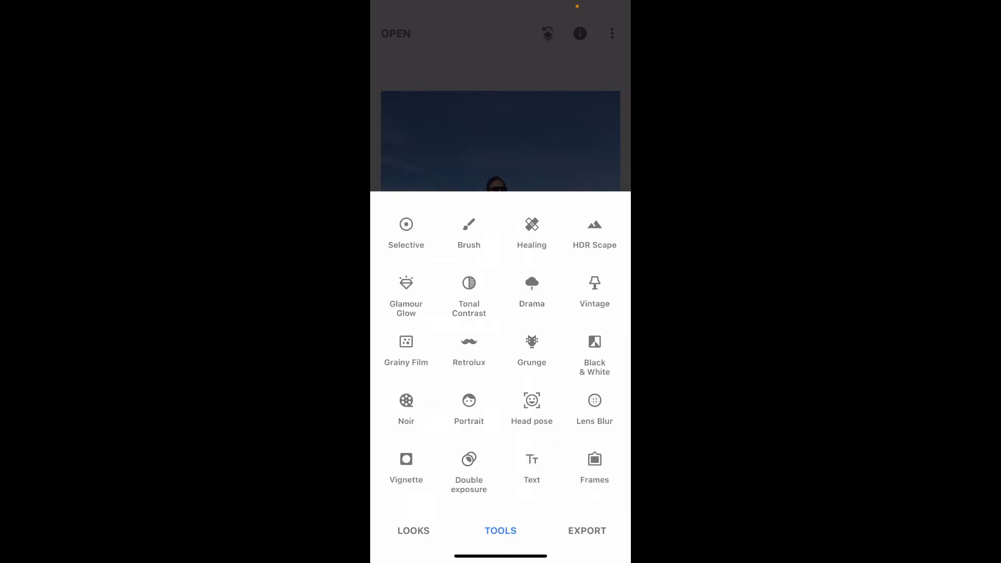
Start Double exposure on the railing photo with the snowy mountain image.
left_click(469, 470)
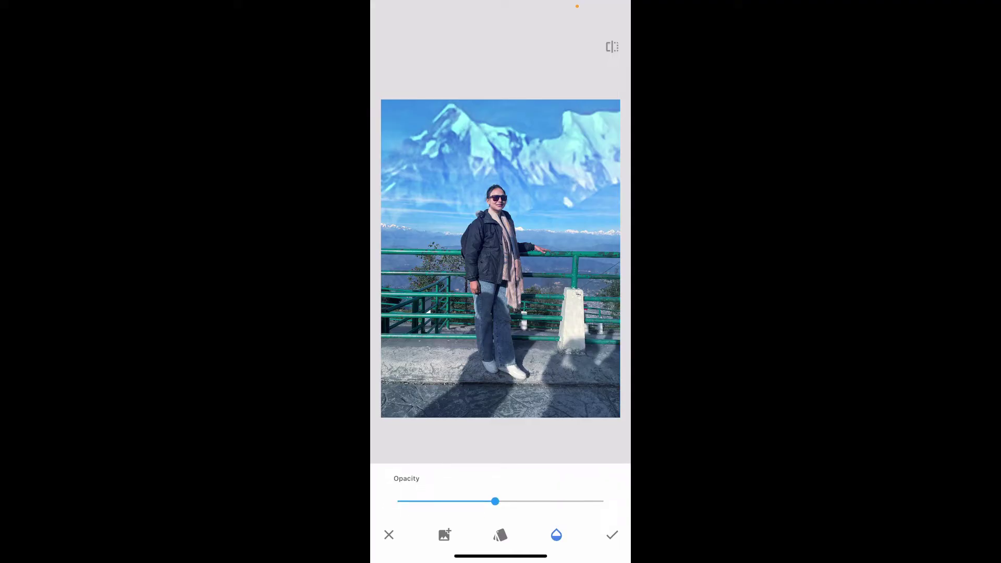
Try the mountain overlay opacity lower, then return it near the middle.
left_click_drag(495, 501, 489, 501)
mouse_move(489, 501)
left_mouse_down()
mouse_move(444, 502)
mouse_move(523, 501)
mouse_move(494, 501)
left_mouse_up()
Keep the mountain overlay in Overlay blend mode and apply the double exposure.
left_click(500, 535)
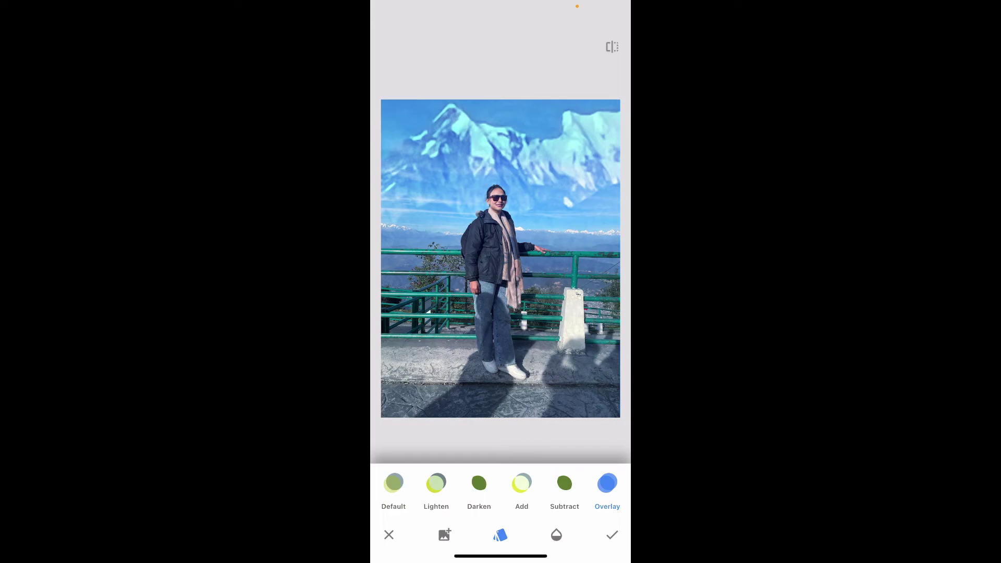
left_click(612, 535)
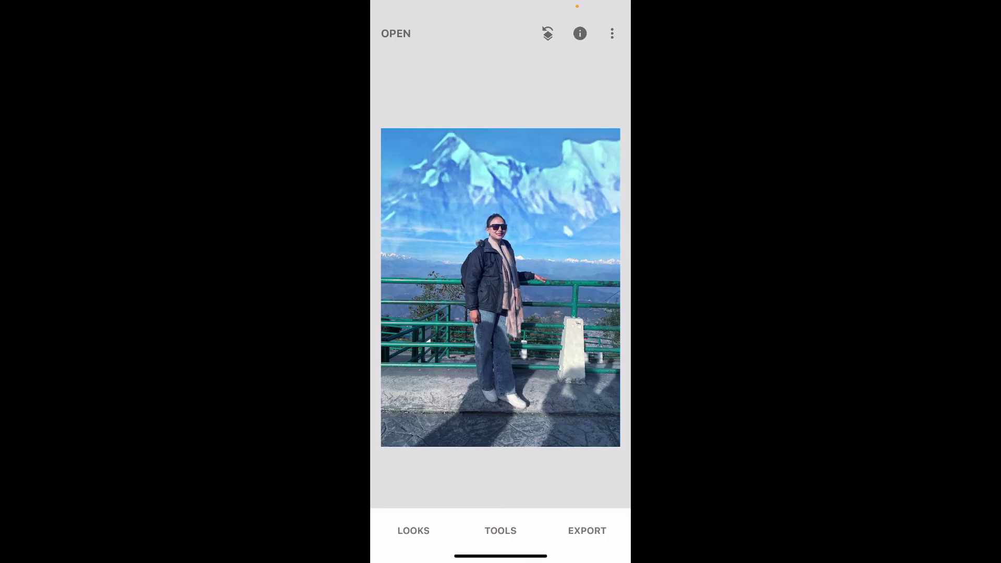
Bring up the export sheet with share, save, save-a-copy and export choices.
left_click(587, 531)
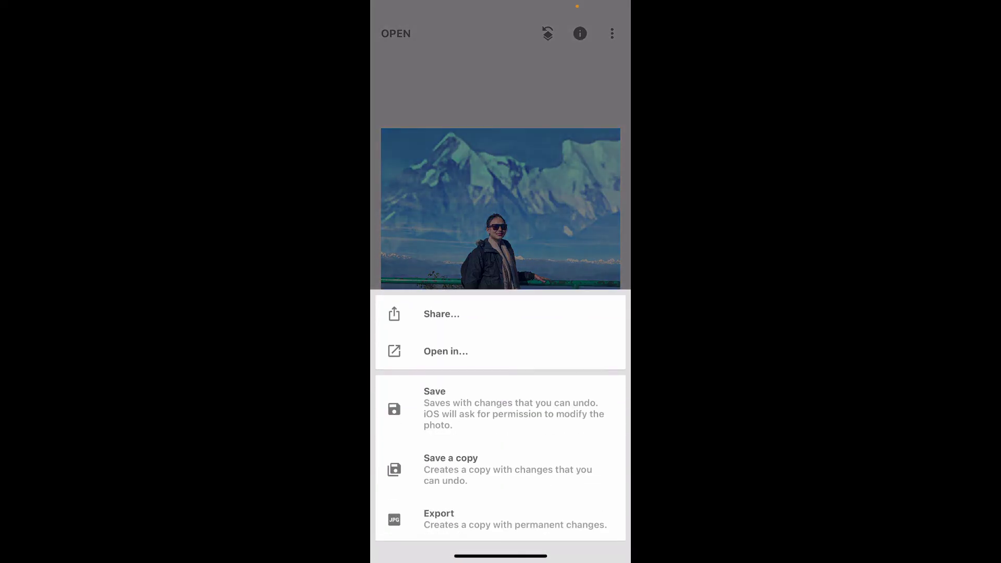